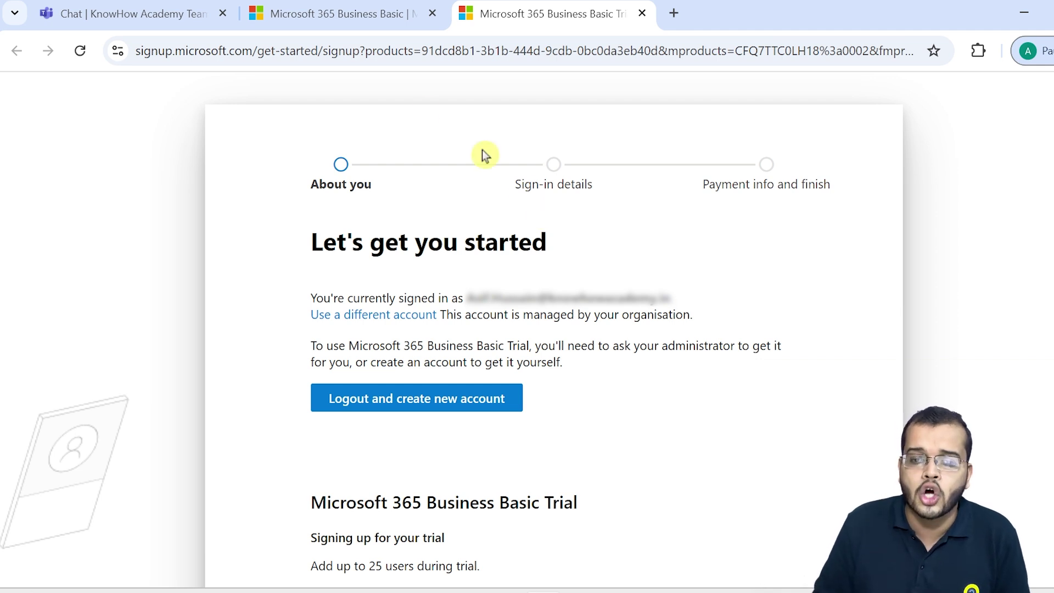
# - Highlight the ₹145.00 user/month price on the Business Basic page, then return to the trial signup page
pyautogui.click(369, 16)
pyautogui.moveTo(828, 130); pyautogui.dragTo(867, 160)
pyautogui.moveTo(832, 306); pyautogui.dragTo(982, 308)
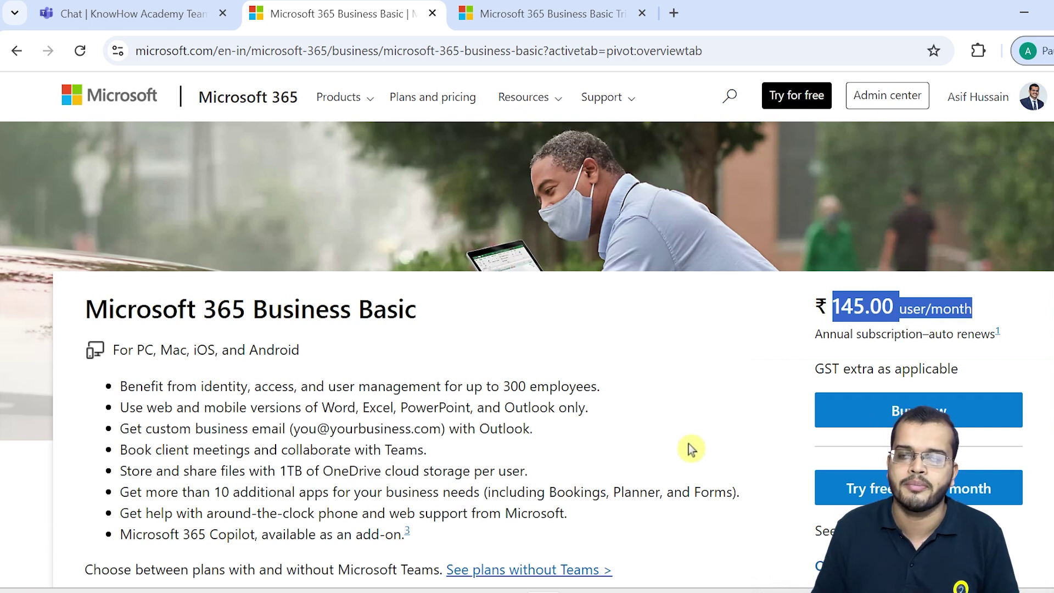
pyautogui.scroll(-2, 855, 447)
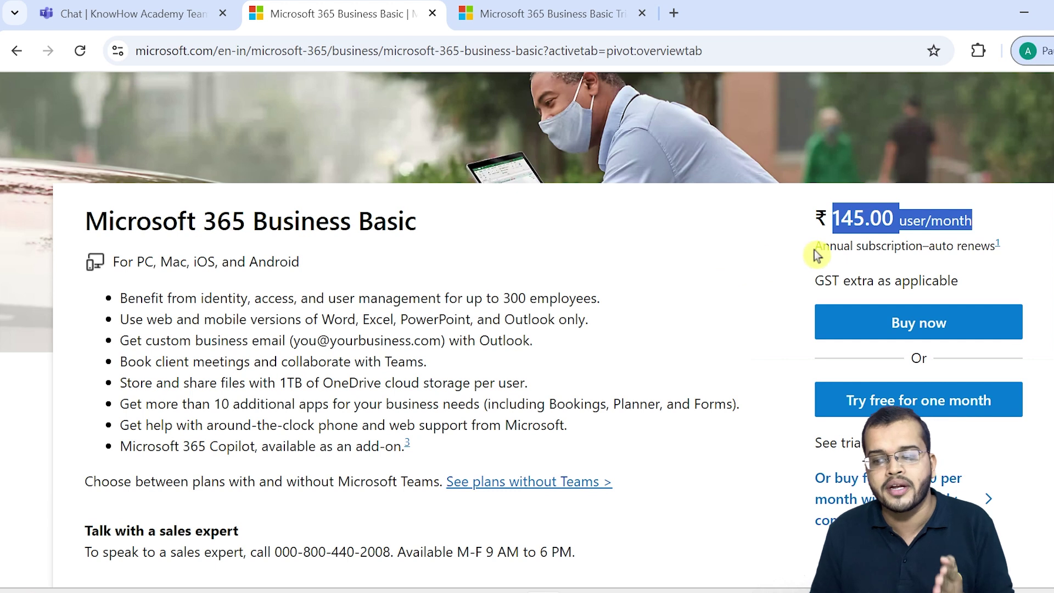
pyautogui.click(905, 466)
pyautogui.moveTo(832, 218); pyautogui.dragTo(881, 219)
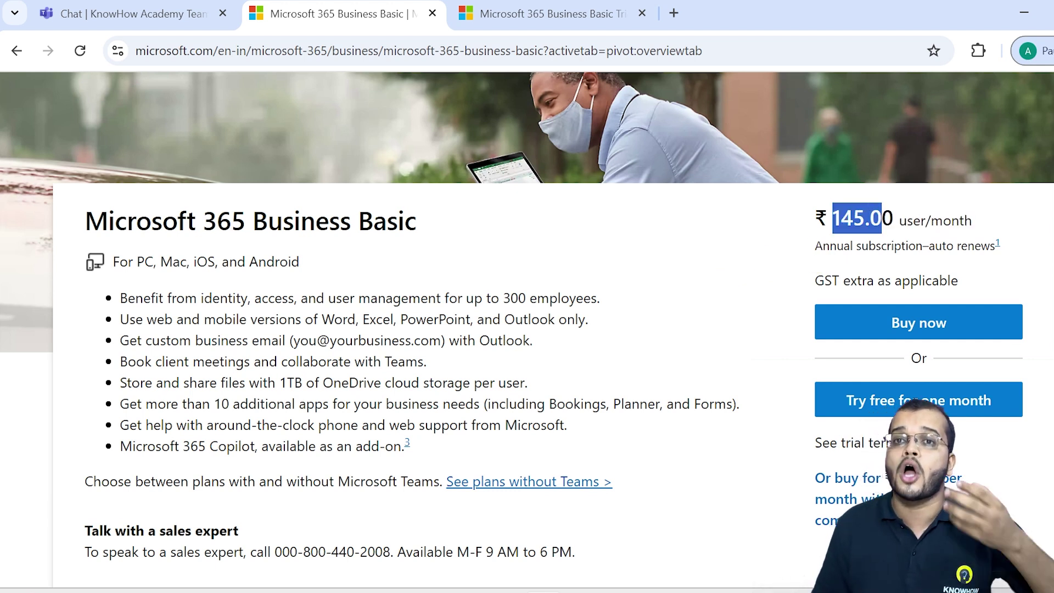
pyautogui.click(540, 12)
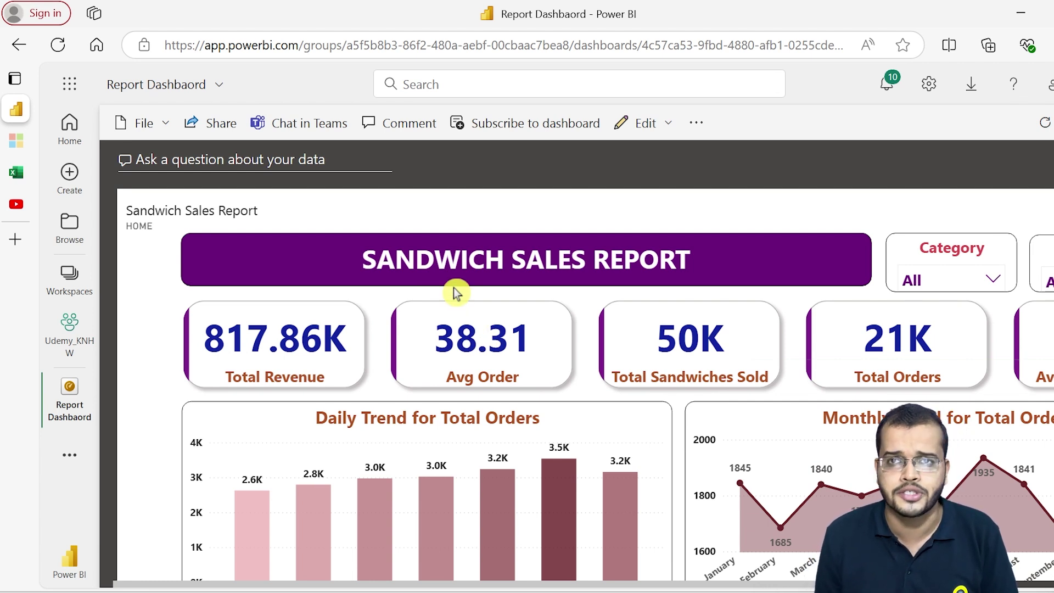
pyautogui.scroll(-15, 454, 294)
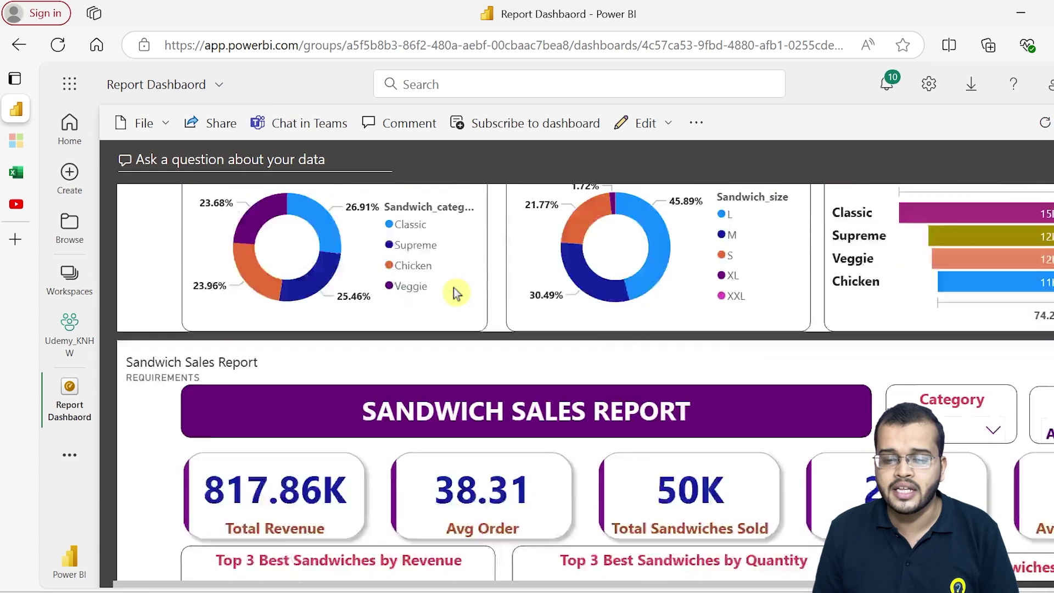
pyautogui.scroll(10, 455, 294)
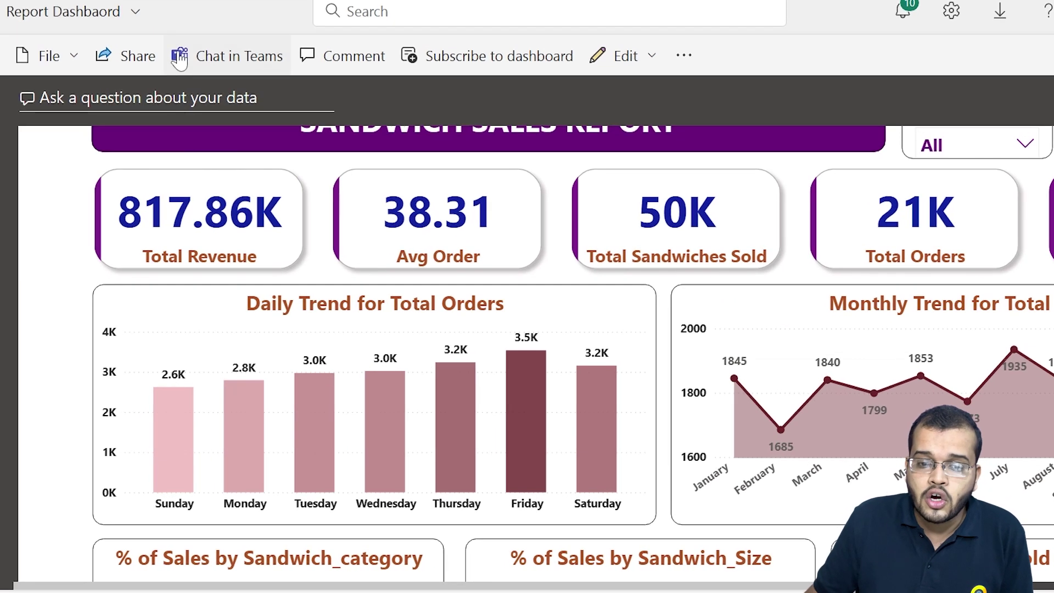
pyautogui.click(136, 54)
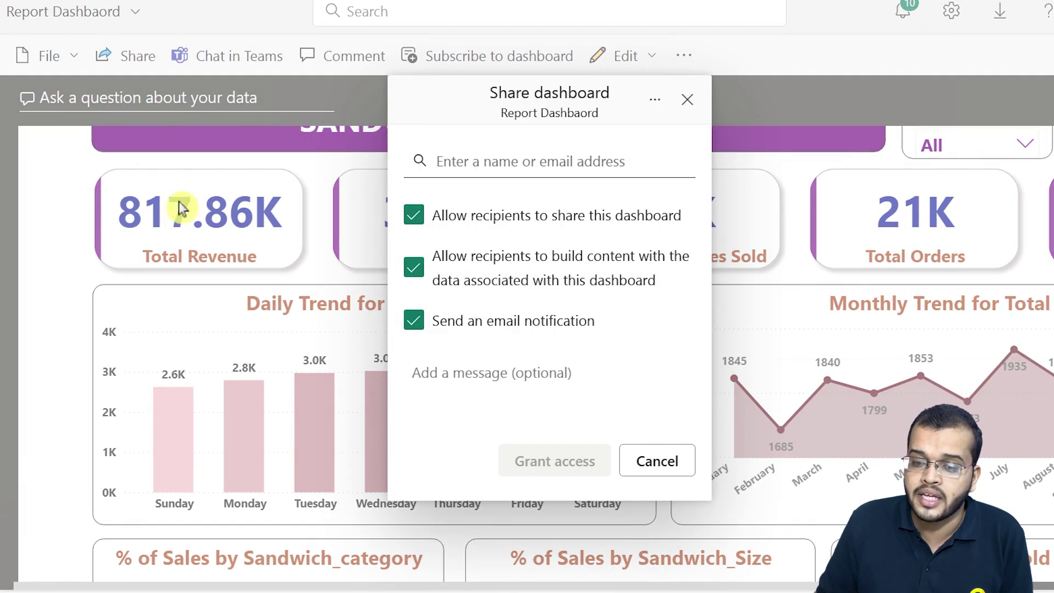
pyautogui.click(425, 161)
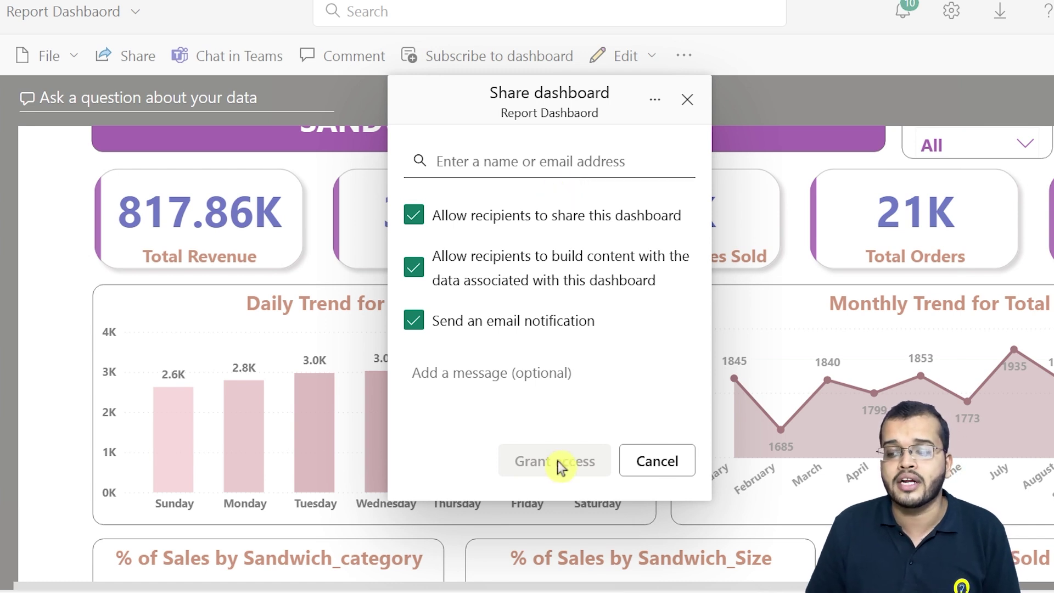
pyautogui.click(648, 465)
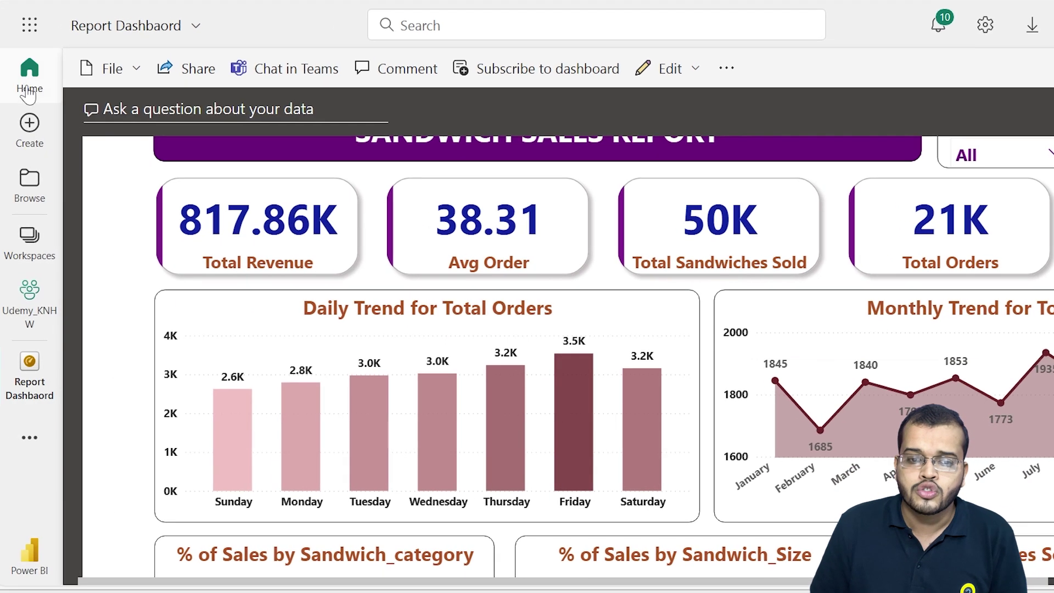
# - Go to Home, open the Udemy_KNHW workspace, and glance at its extra options menu
pyautogui.click(29, 82)
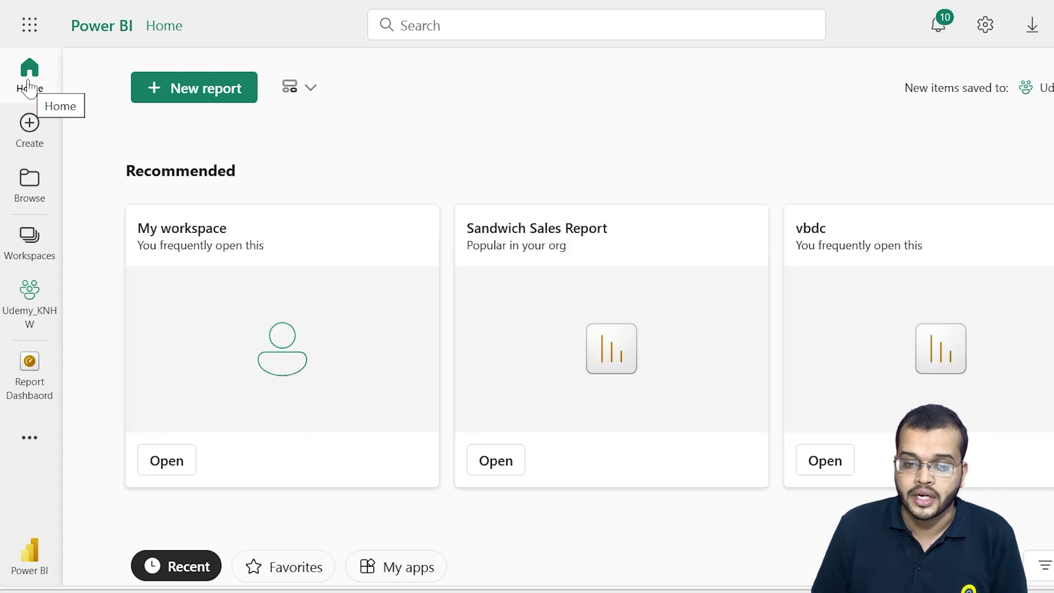
pyautogui.click(30, 317)
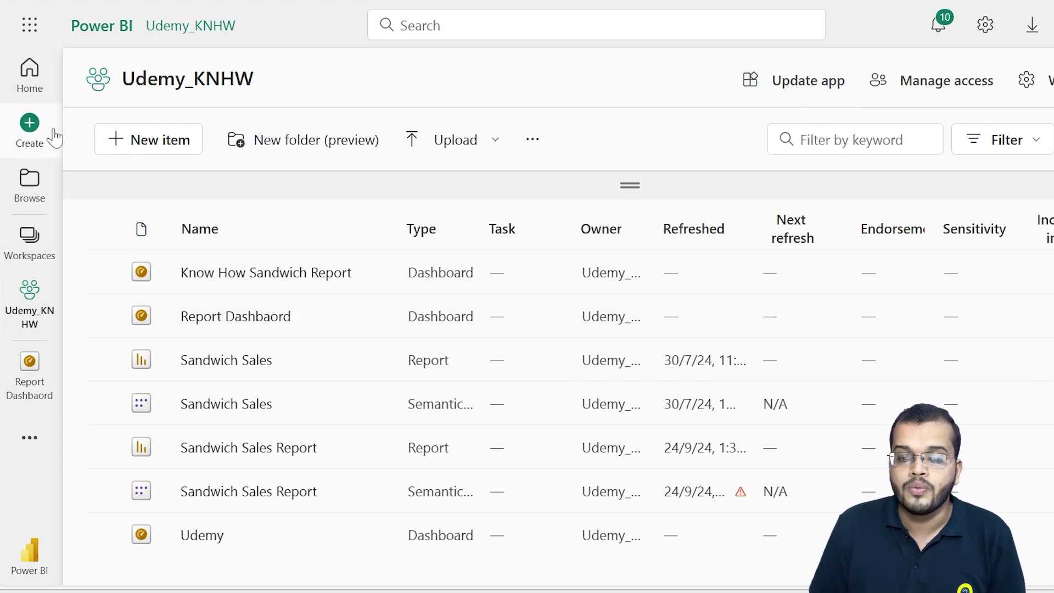
pyautogui.click(533, 142)
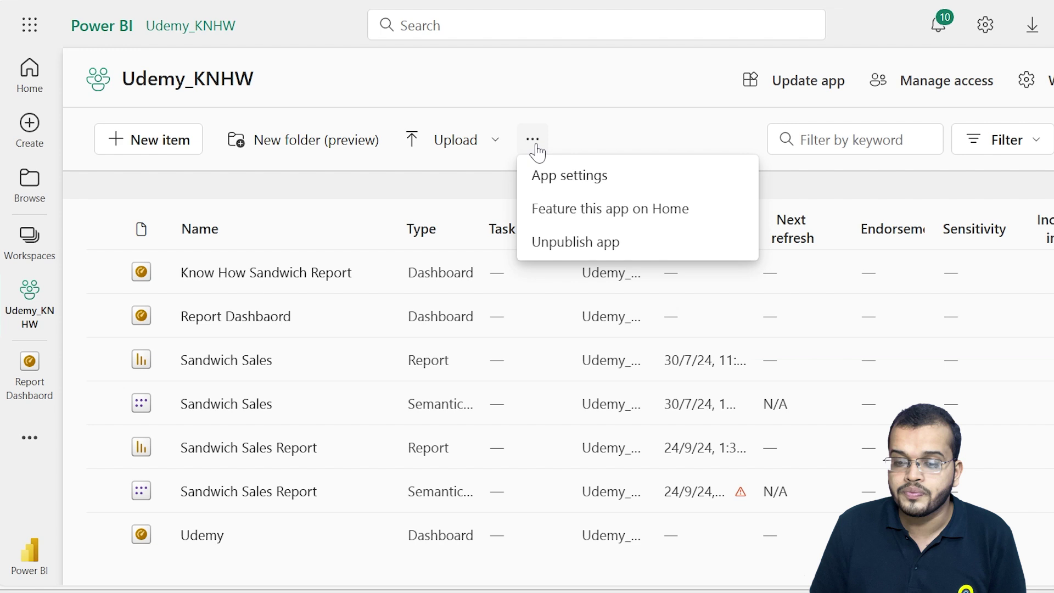
pyautogui.click(586, 143)
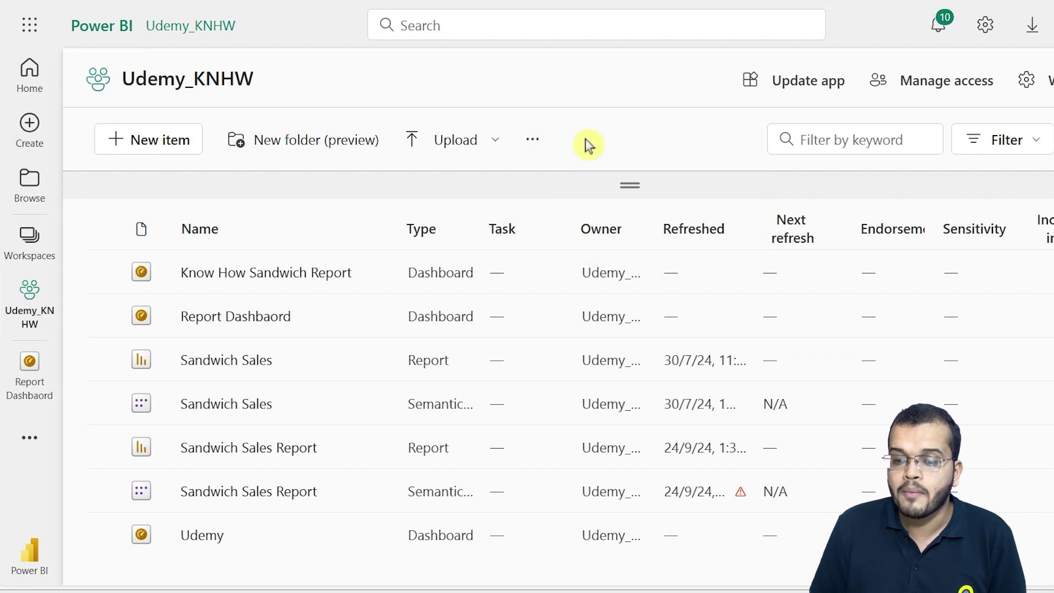
# - Republish the Udemy_KNHW app from its Audience settings and confirm the update
pyautogui.click(798, 83)
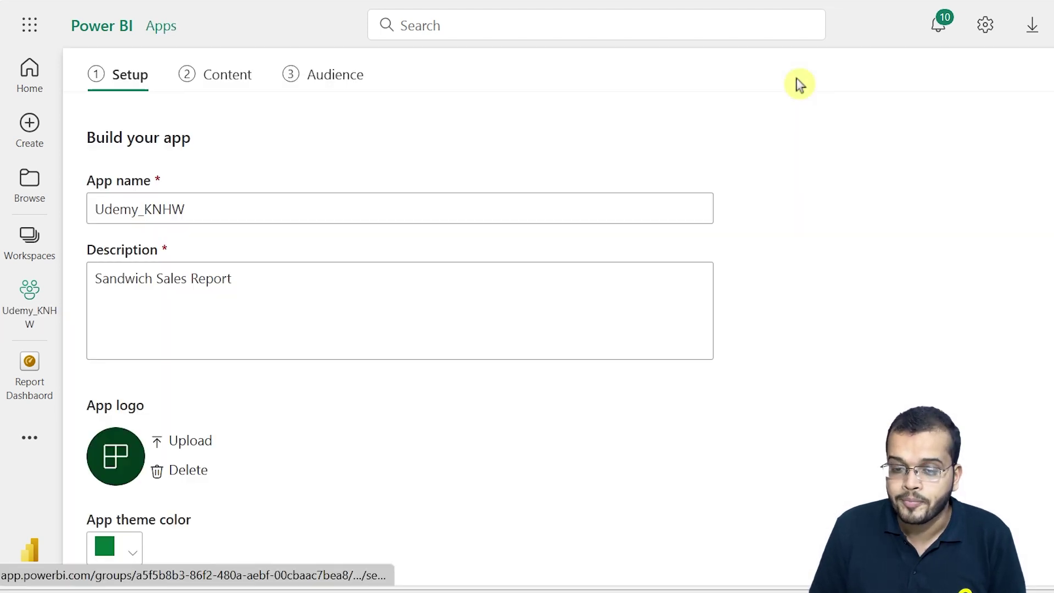
pyautogui.scroll(-5, 829, 526)
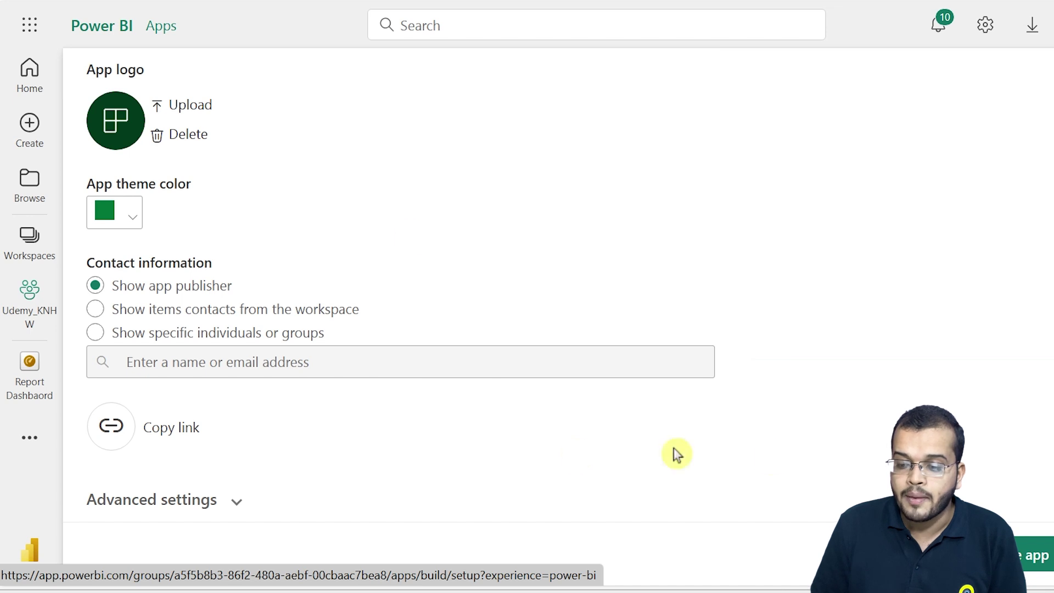
pyautogui.scroll(5, 425, 463)
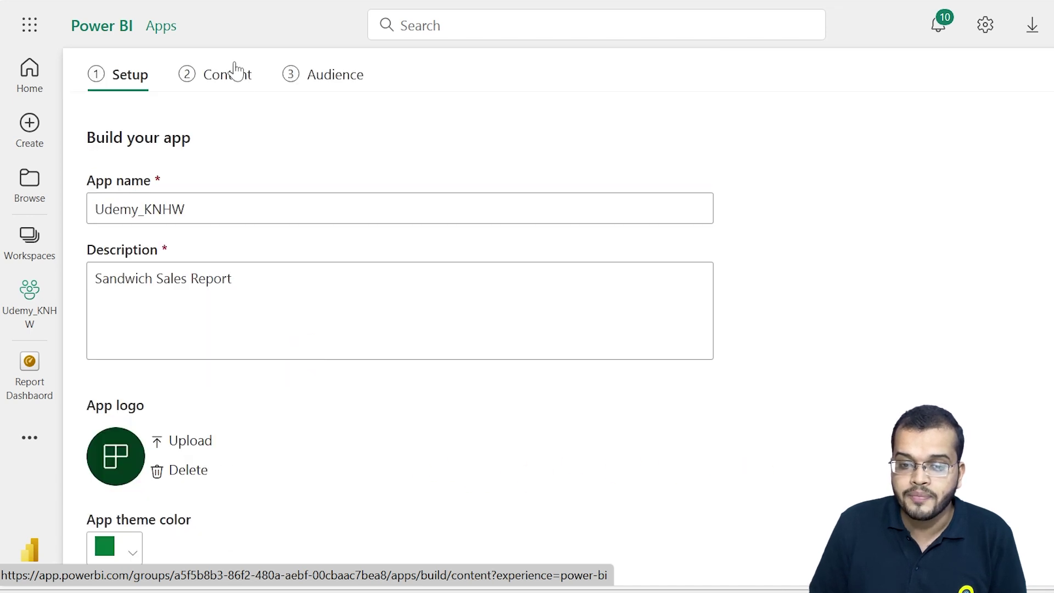
pyautogui.click(357, 78)
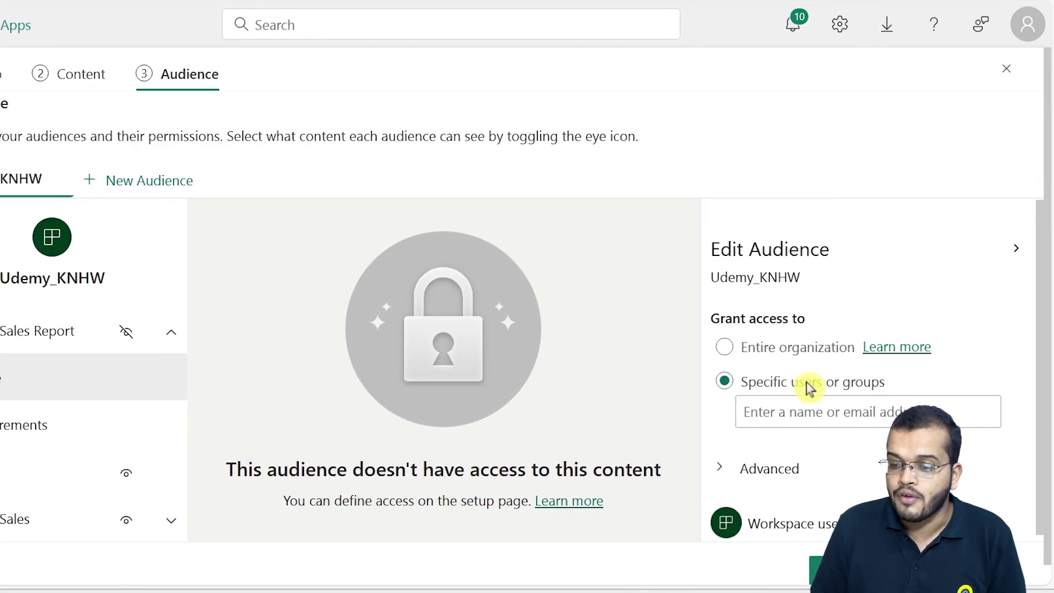
pyautogui.scroll(-1, 804, 374)
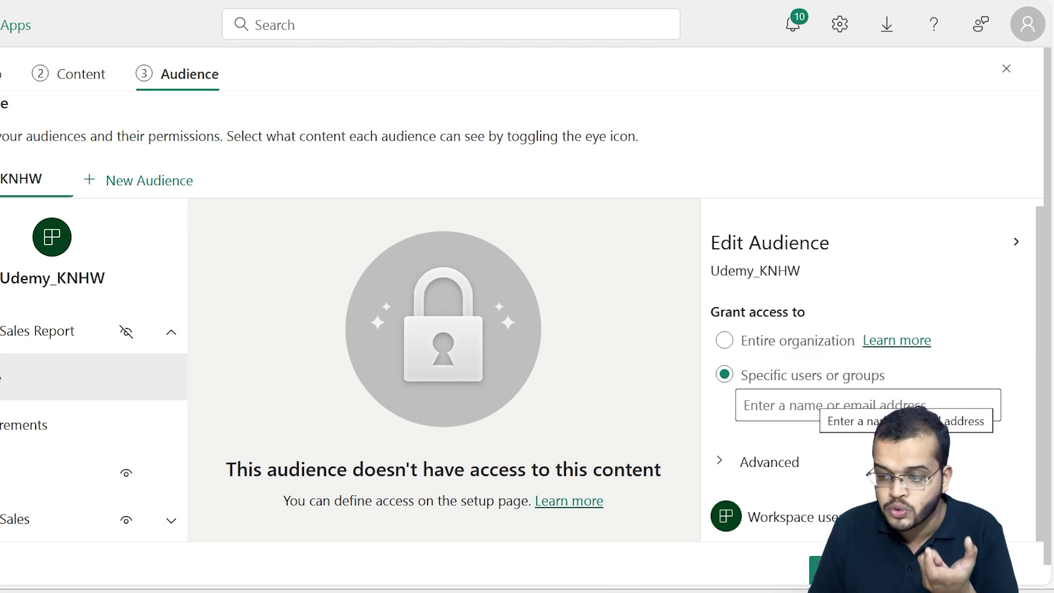
pyautogui.scroll(-1, 801, 383)
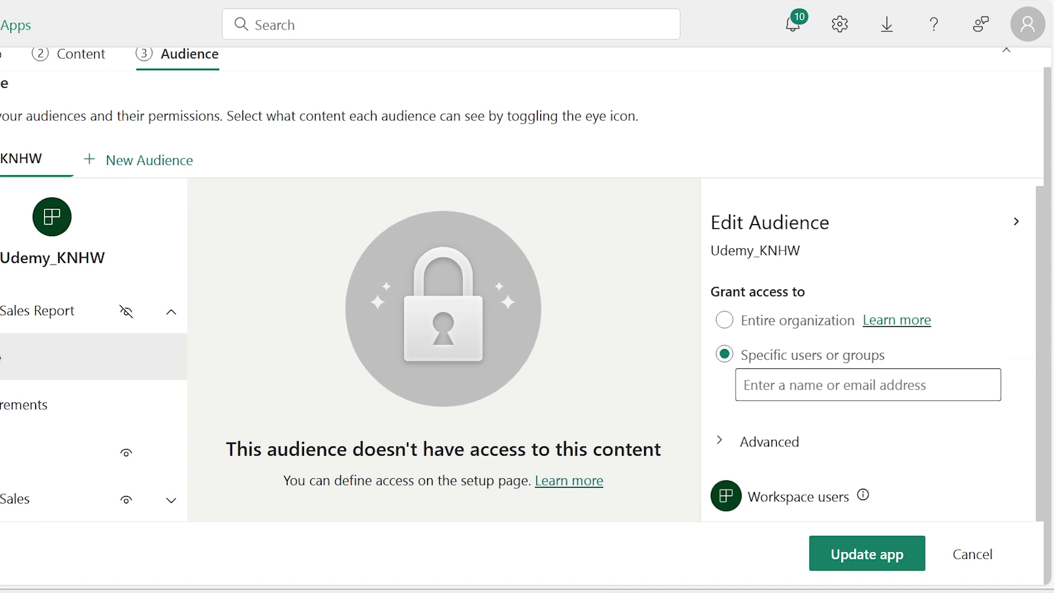
pyautogui.click(865, 564)
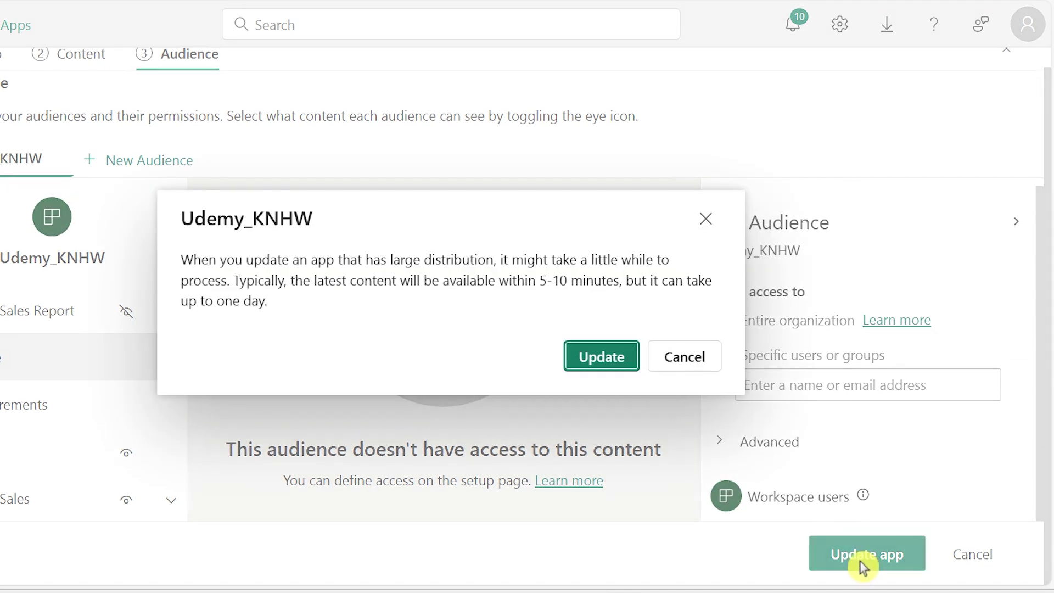
pyautogui.click(604, 364)
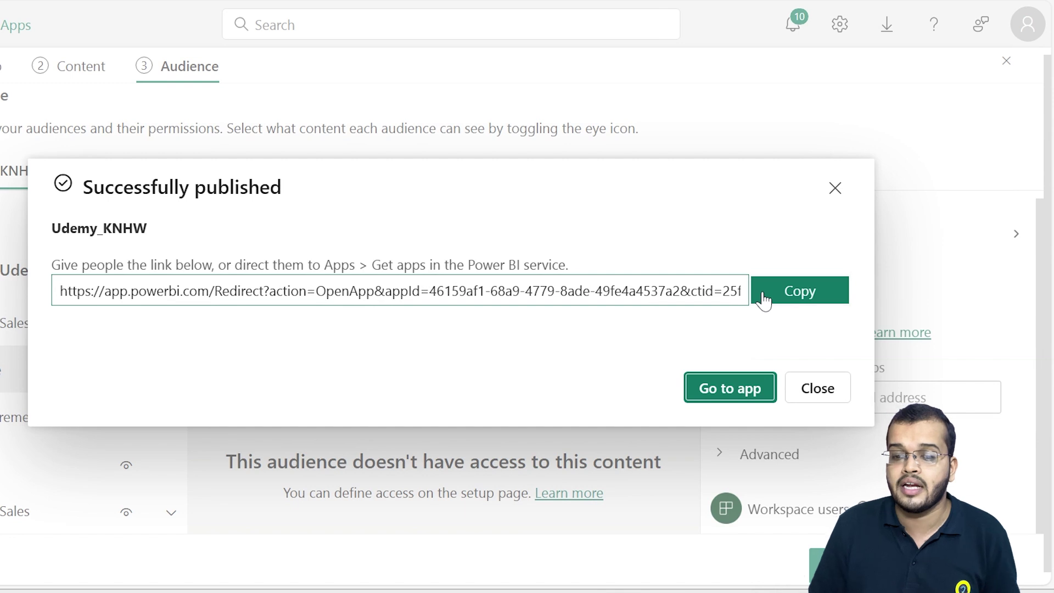
# - Copy the published app link and start pasting it into a new browser tab
pyautogui.click(770, 304)
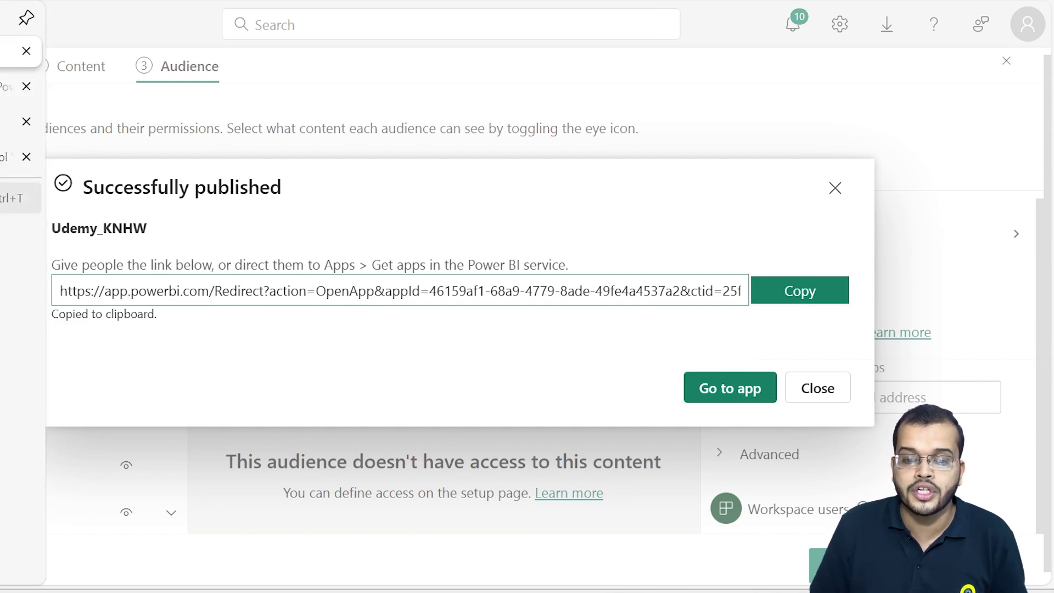
pyautogui.click(25, 336)
pyautogui.rightClick(390, 59)
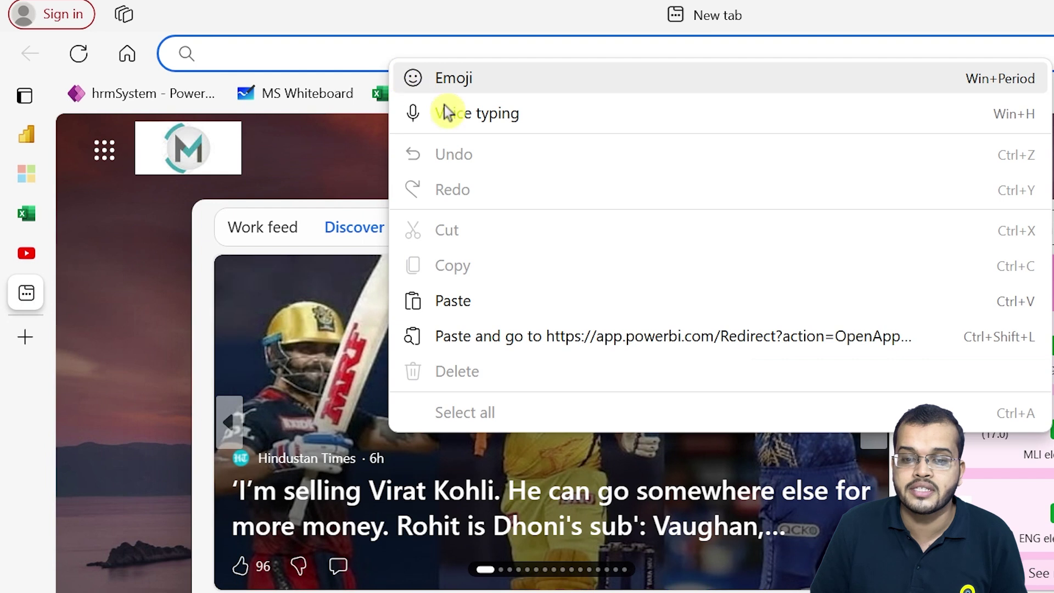
# - Load the pasted app link and sign in with the first listed account
pyautogui.click(457, 307)
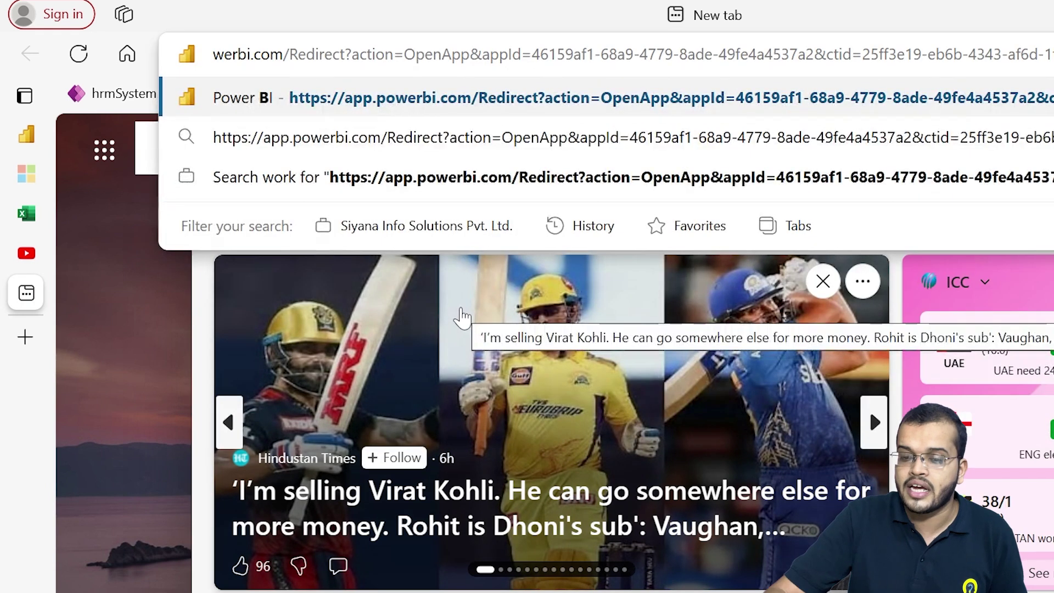
pyautogui.press('Return')
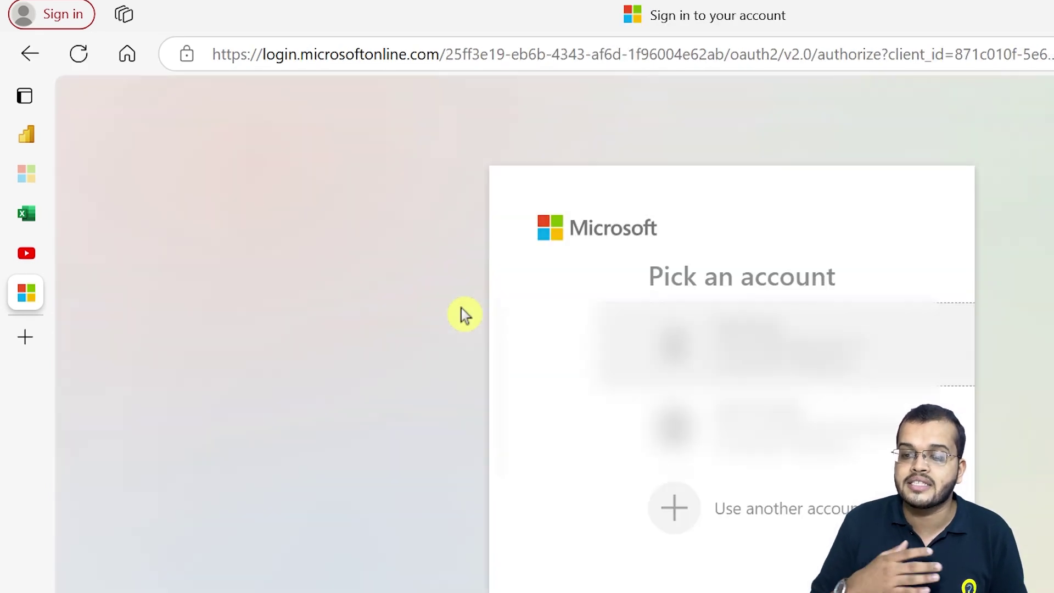
pyautogui.click(578, 333)
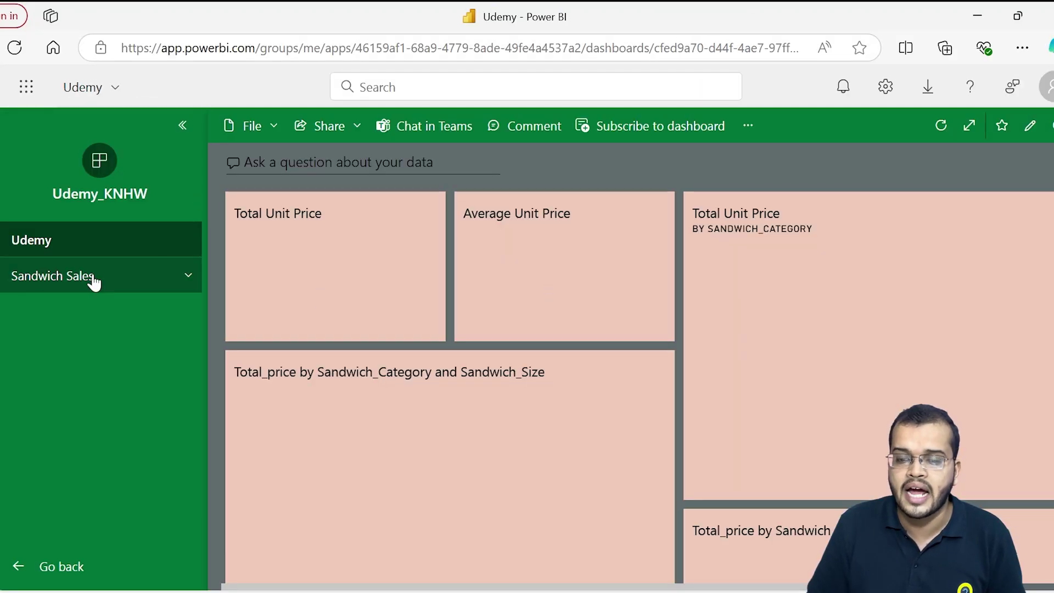
# - Browse the Sandwich Sales pages, then view the Udemy dashboard's sandwich sales charts
pyautogui.click(89, 276)
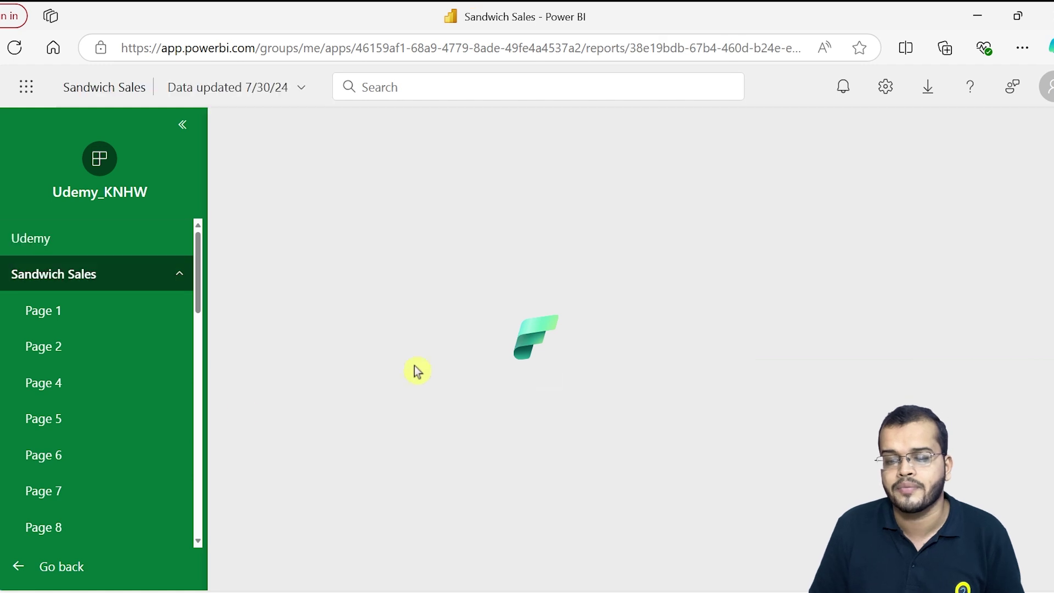
pyautogui.scroll(-5, 91, 445)
pyautogui.scroll(6, 91, 439)
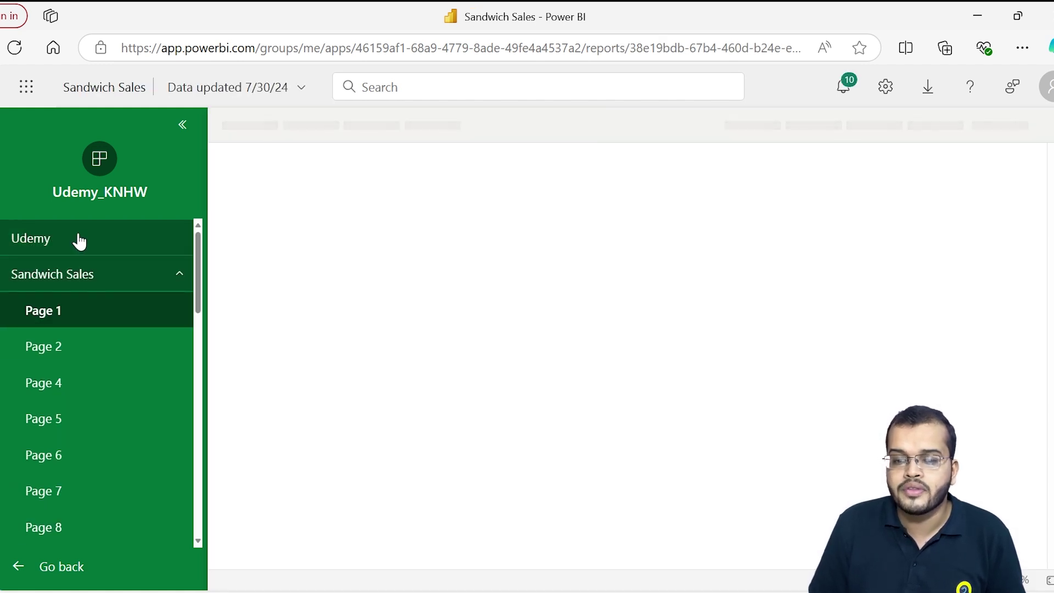
pyautogui.click(79, 239)
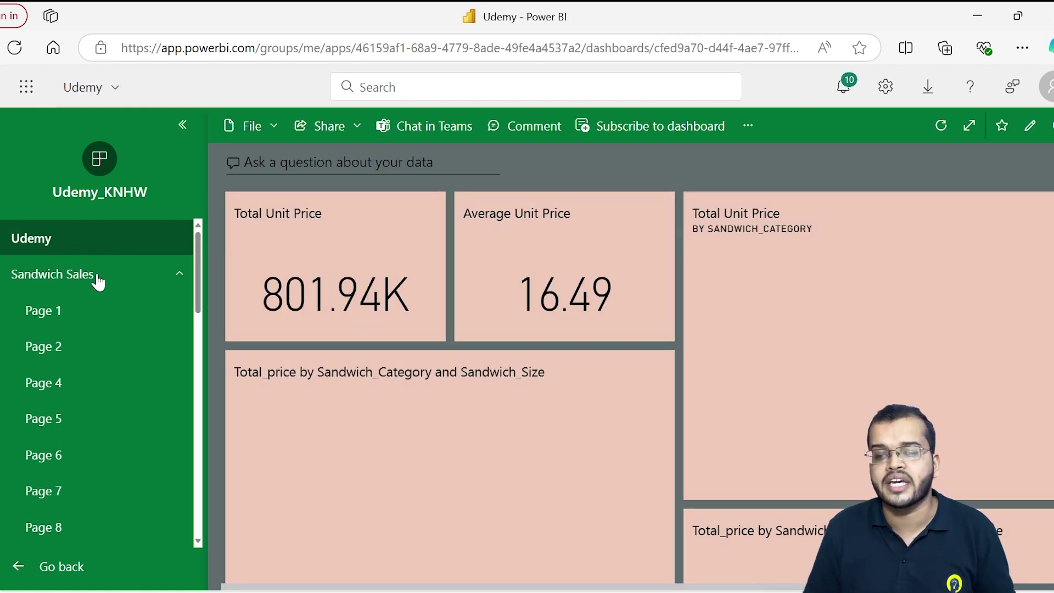
pyautogui.scroll(-8, 483, 310)
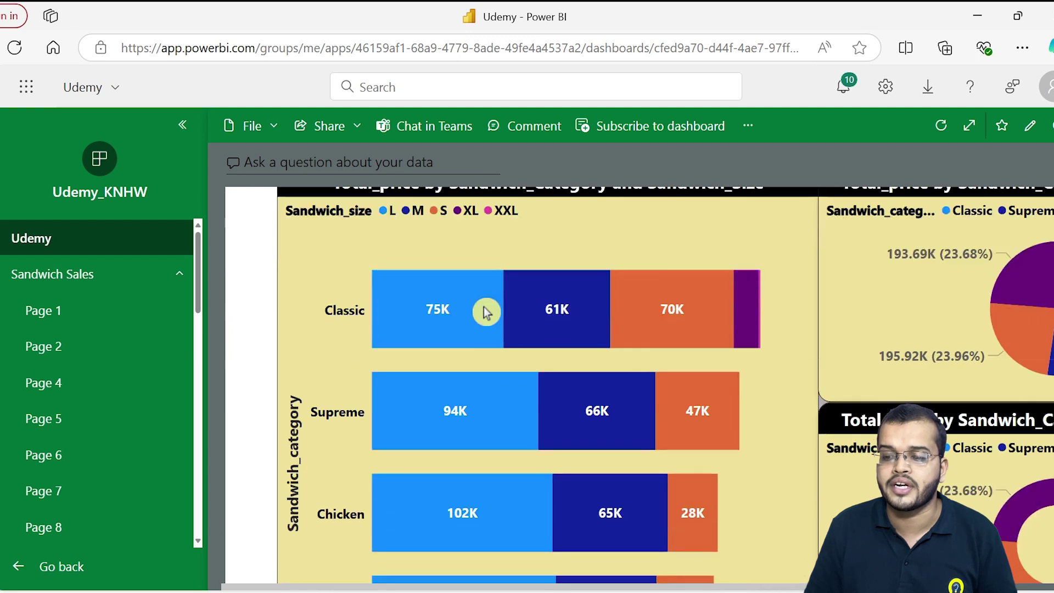
pyautogui.scroll(-3, 486, 312)
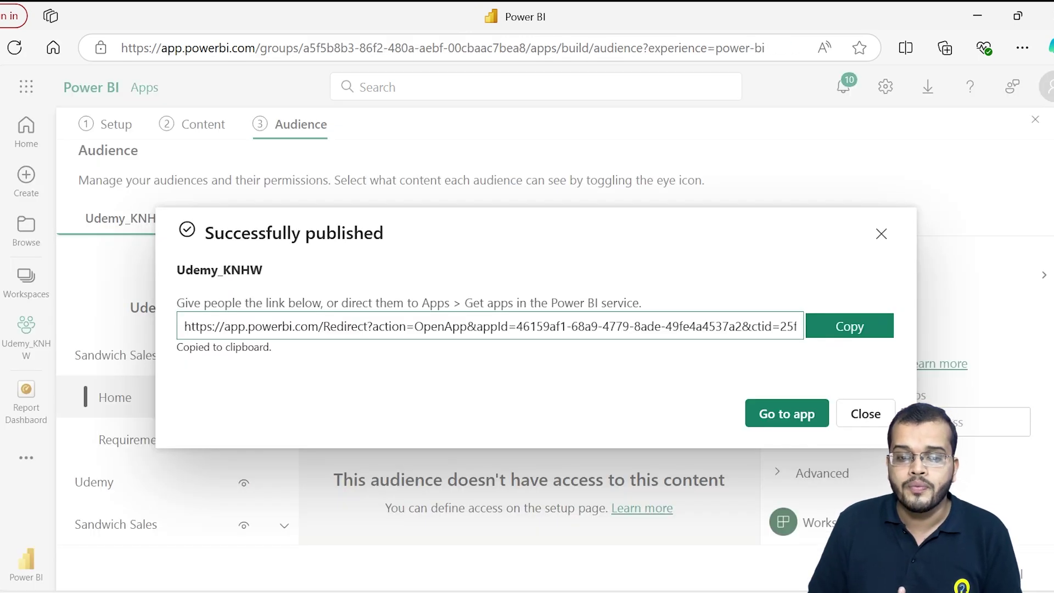
# - Close the 'Successfully published' dialog and switch to the Report Dashboard
pyautogui.click(881, 235)
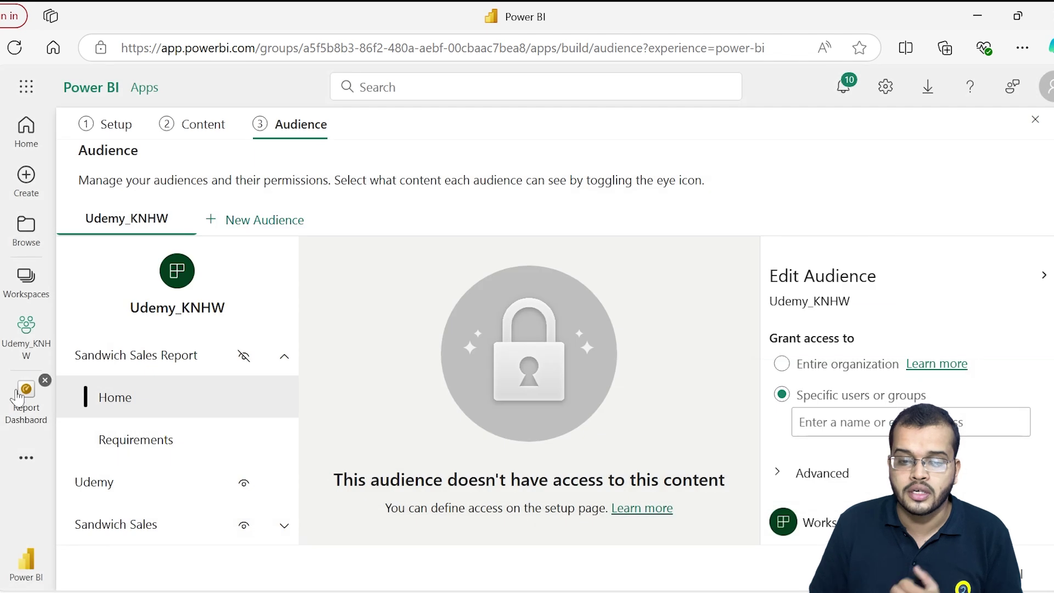
pyautogui.click(12, 411)
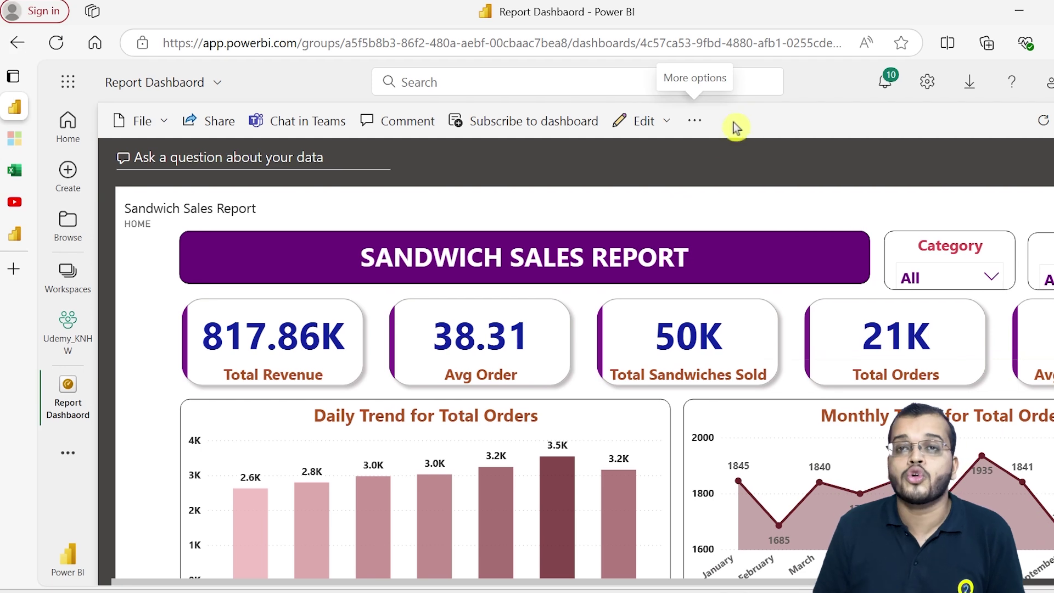
# - Copy the Report Dashboard link from Share's 'Copy dashboard link' option, then open a new tab
pyautogui.click(206, 119)
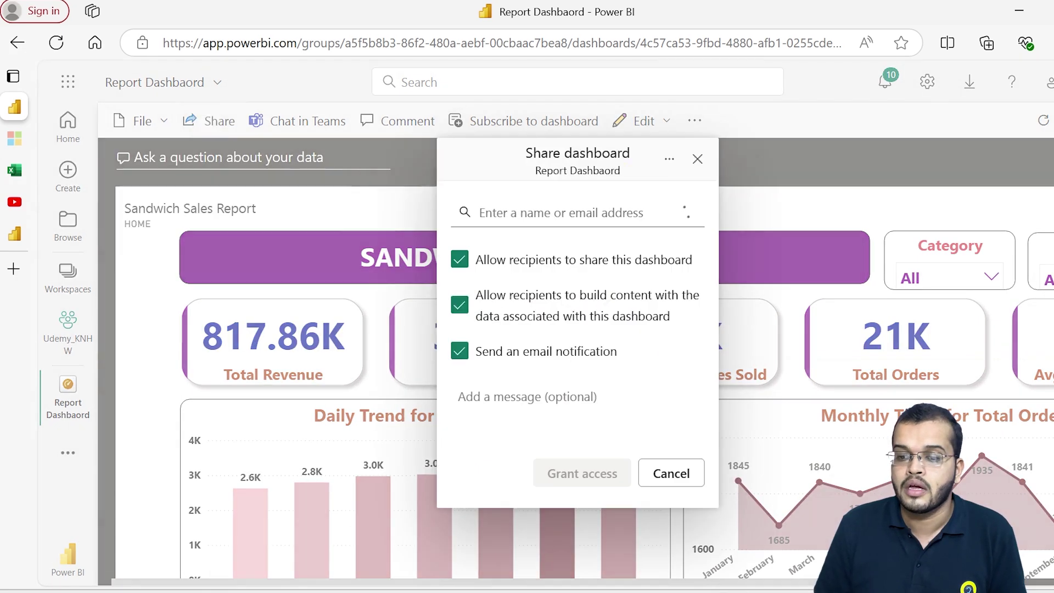
pyautogui.click(666, 159)
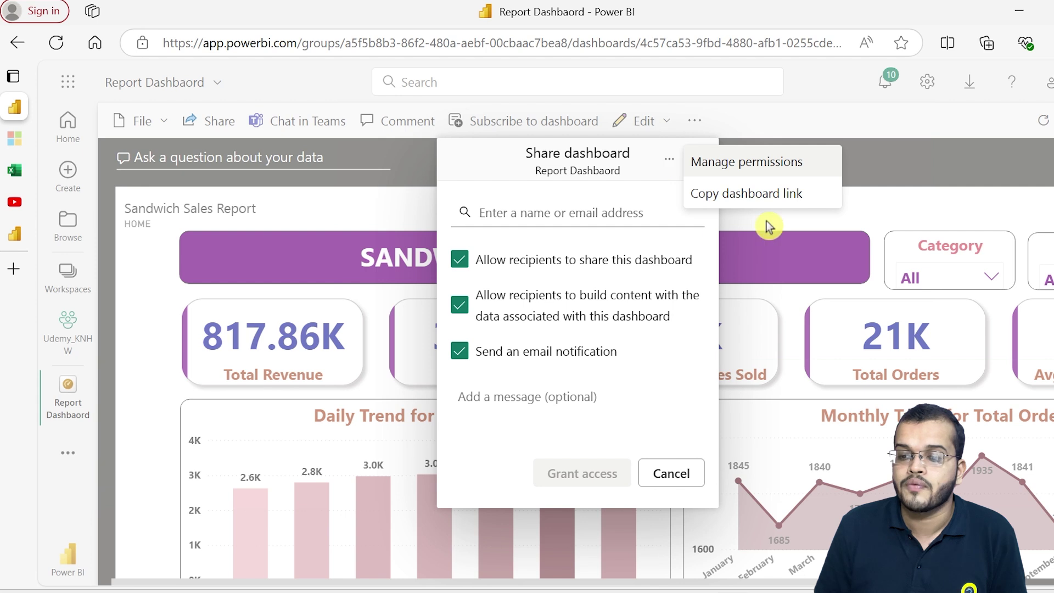
pyautogui.click(750, 197)
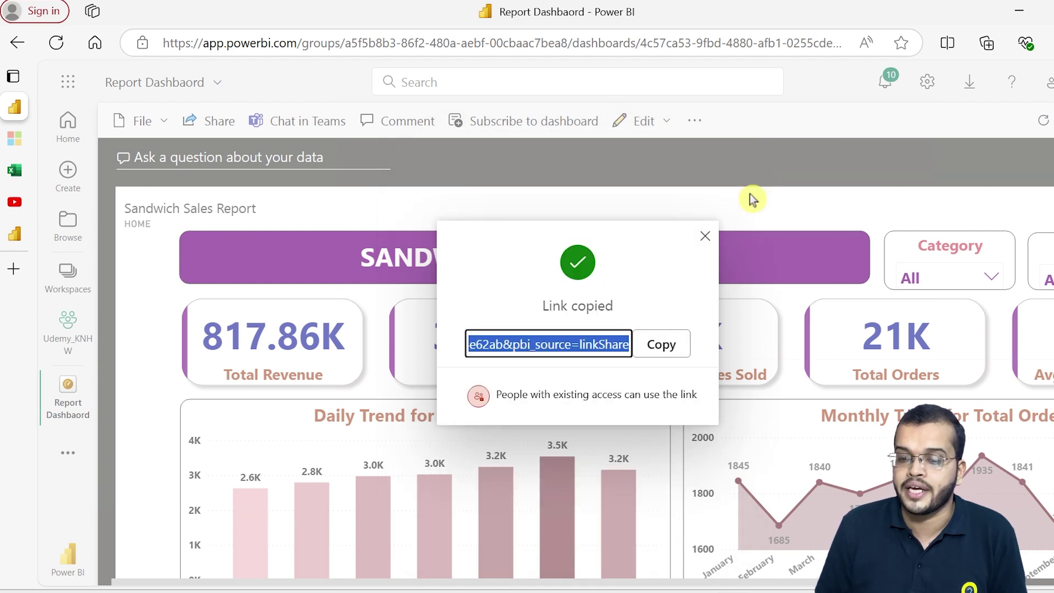
pyautogui.click(650, 342)
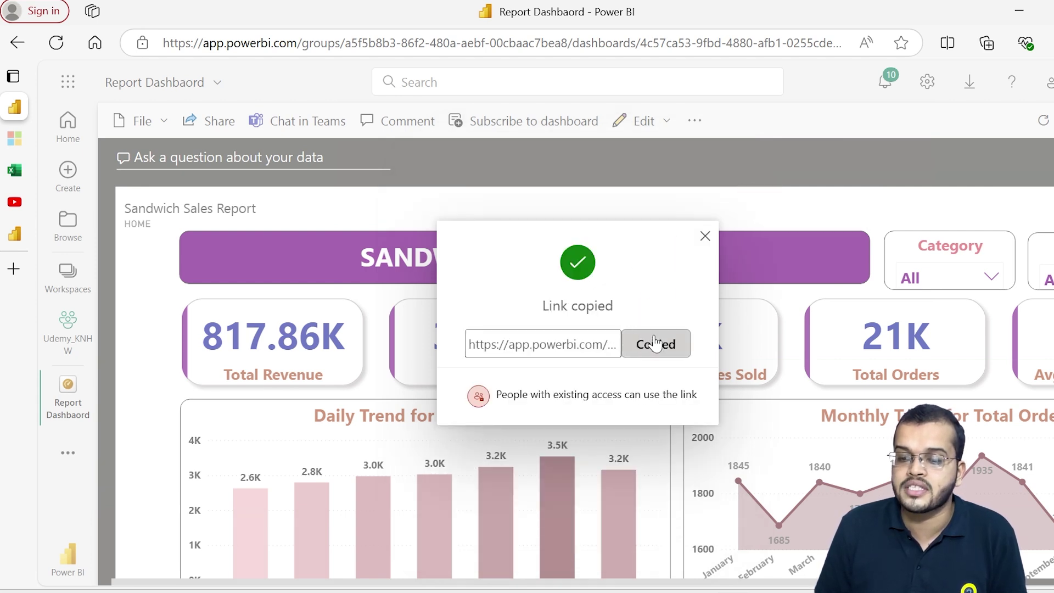
pyautogui.click(12, 271)
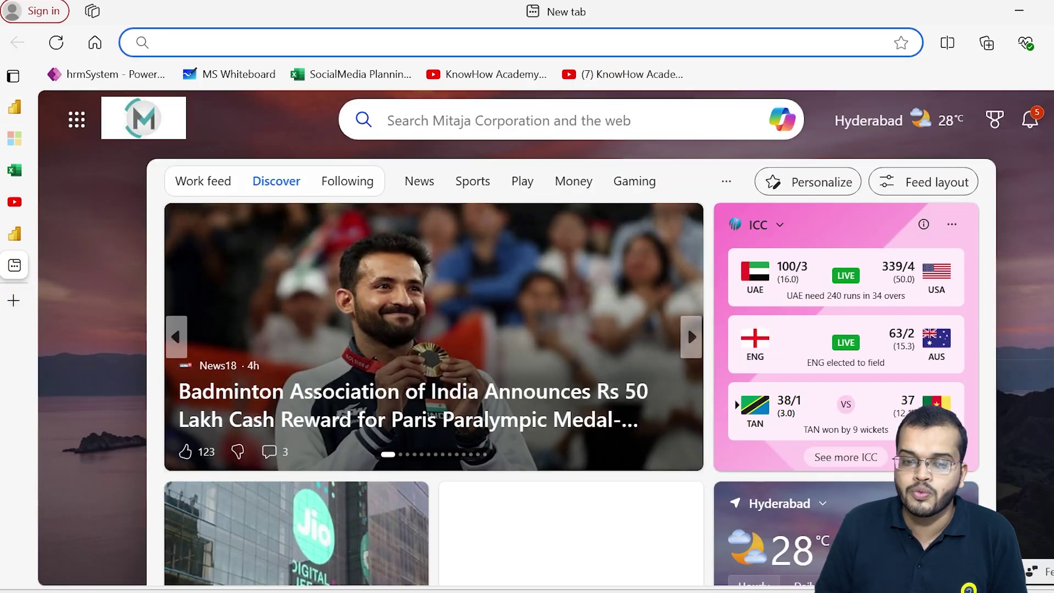
# - Paste the dashboard link into the address bar, load it, and sign in with the first account
pyautogui.rightClick(212, 43)
pyautogui.click(264, 241)
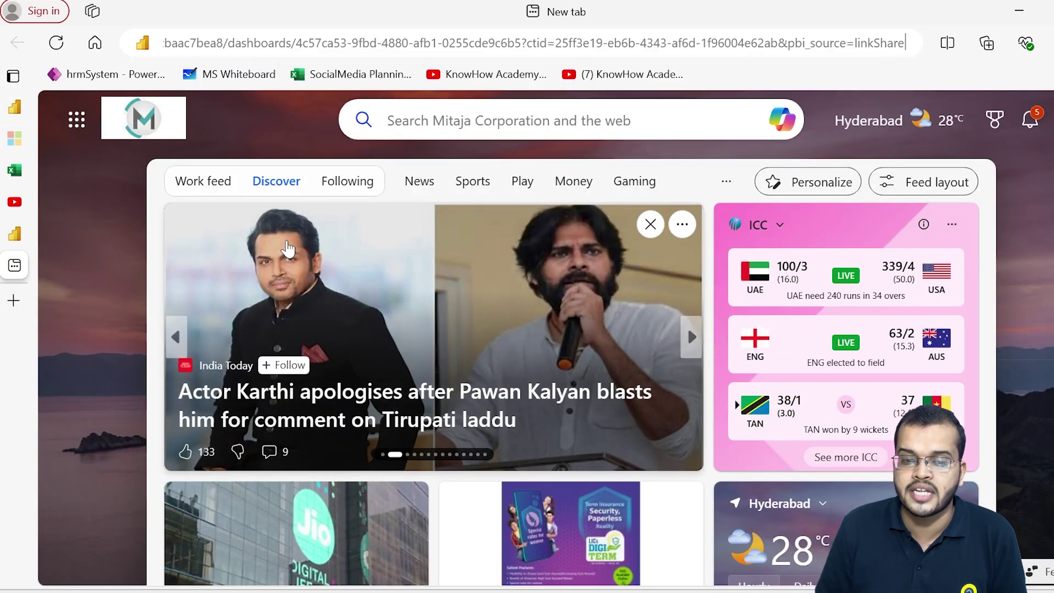
pyautogui.press('Return')
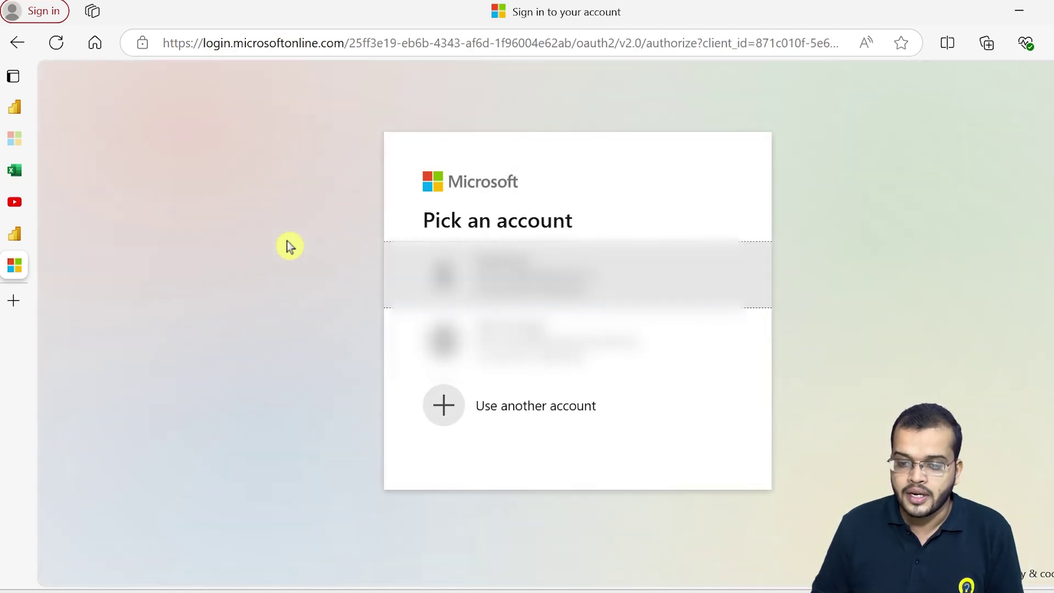
pyautogui.click(449, 277)
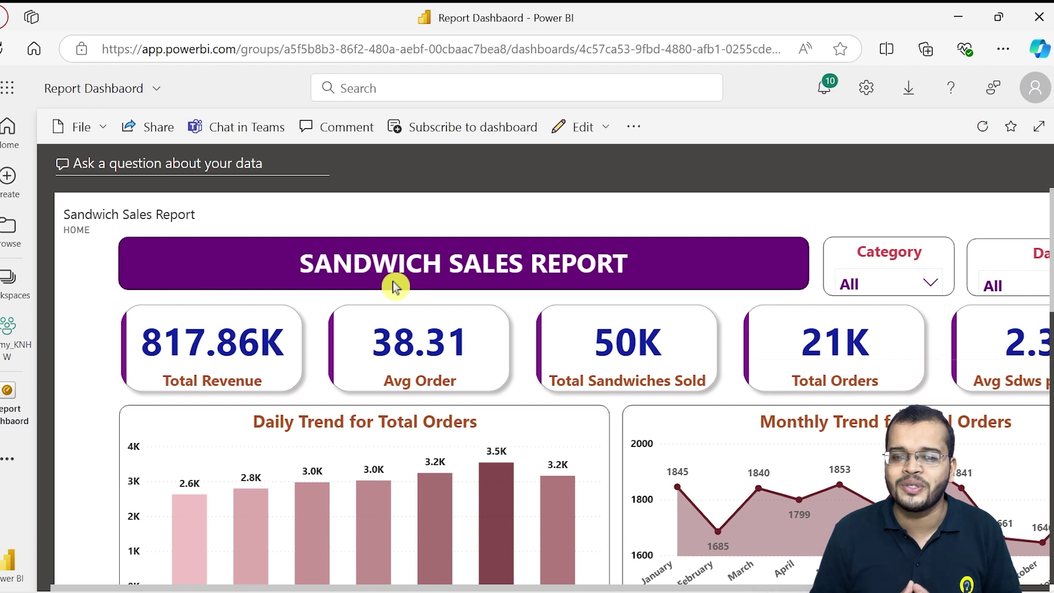
pyautogui.click(149, 125)
pyautogui.click(606, 167)
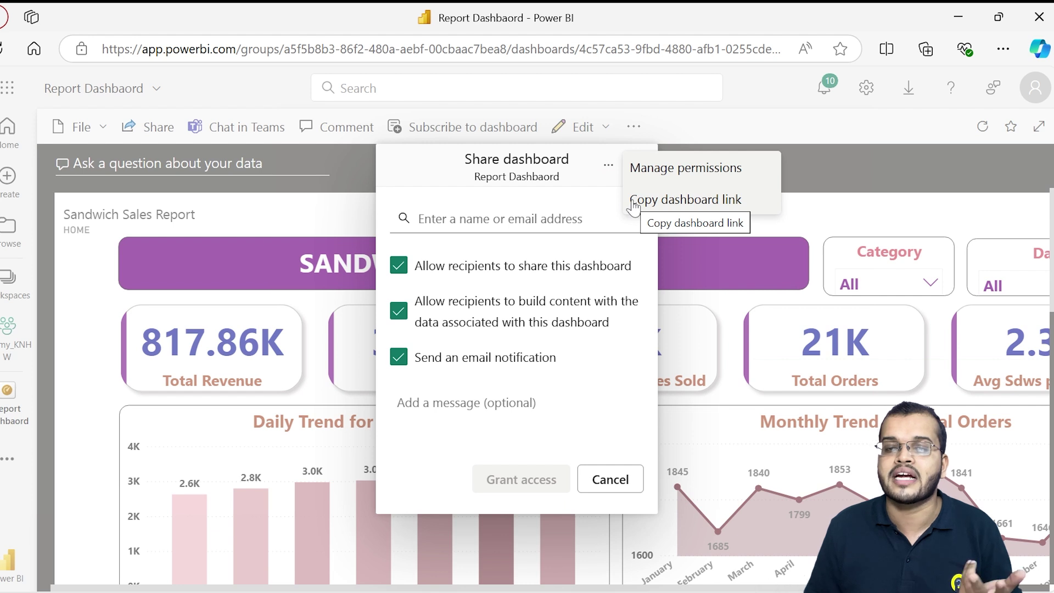
pyautogui.click(877, 181)
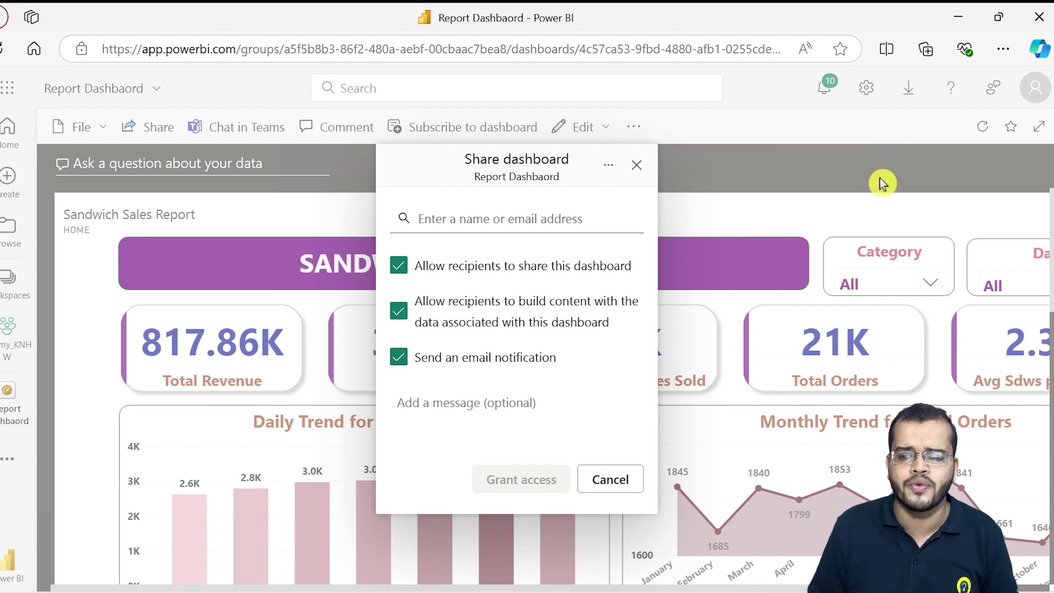
pyautogui.click(872, 186)
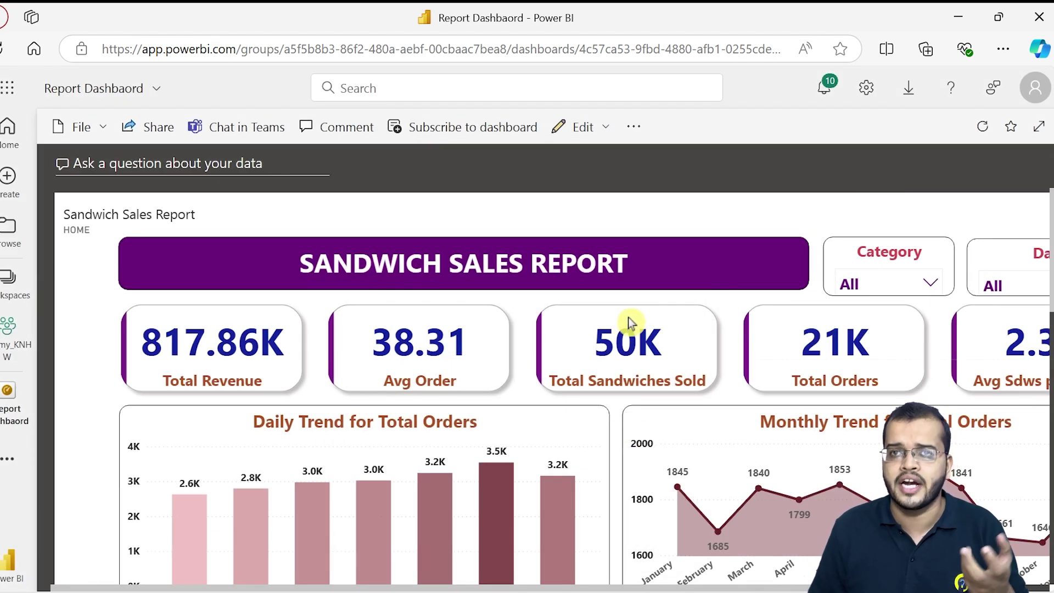